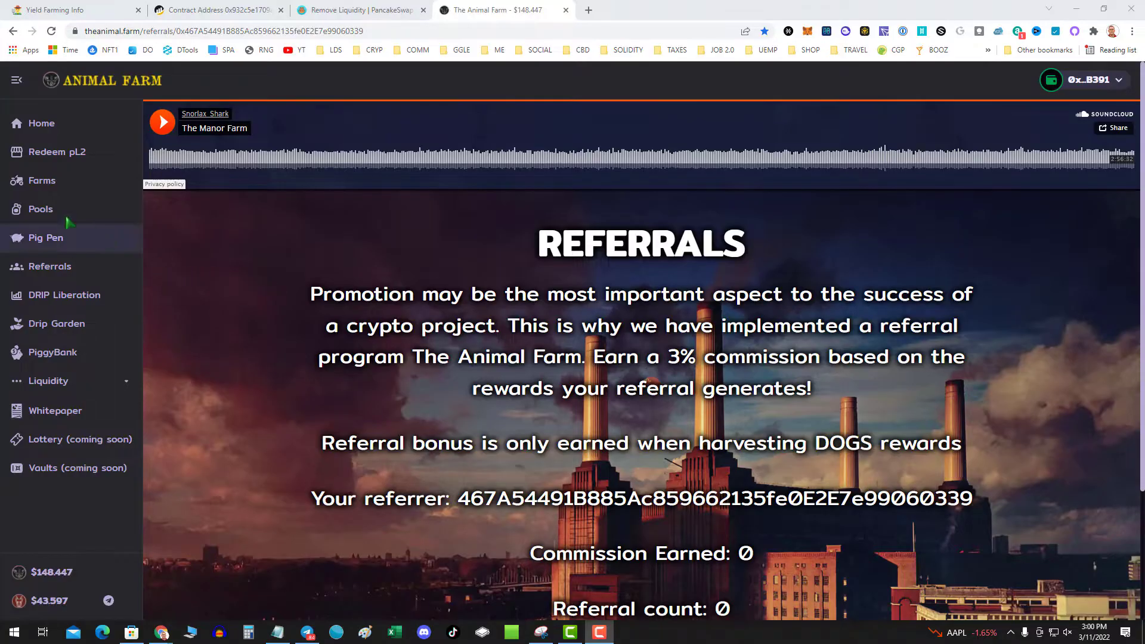
- Open Animal Farm's Farms page and scroll to the staked DOGS/WBNB, BTCB/WBNB and BELT/WBNB farms
left_click(41, 180)
scroll(494, 415, "down", 4)
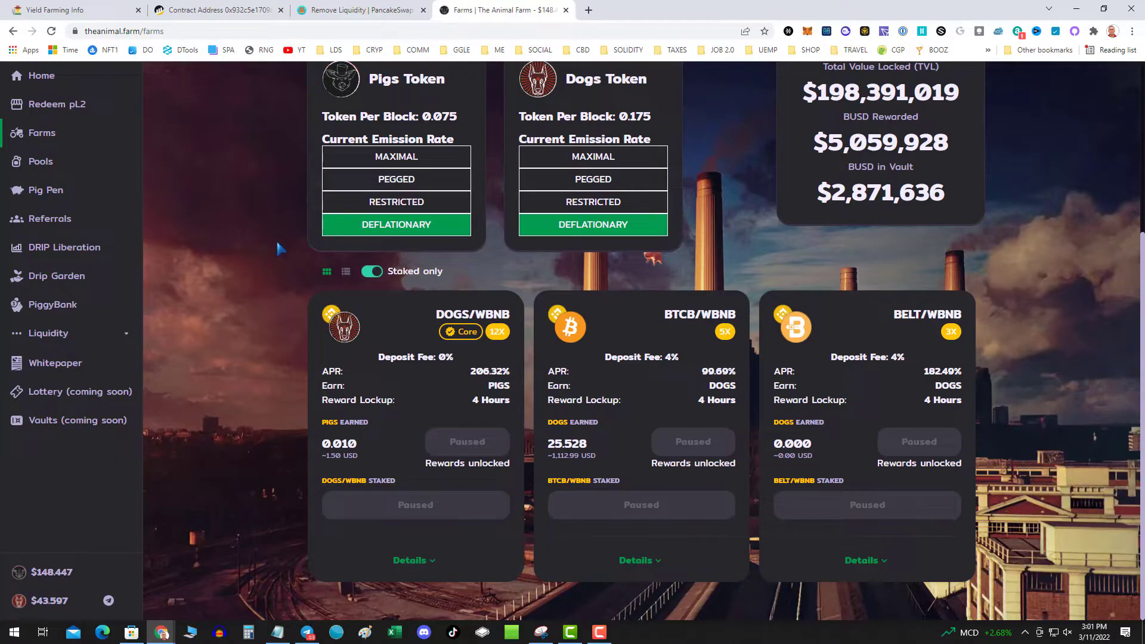
- On vfat.tools, find pool 8 BTCB-WBNB with 13.82 LP staked and its 6.99 DOGS daily earnings
scroll(244, 188, "up", 3)
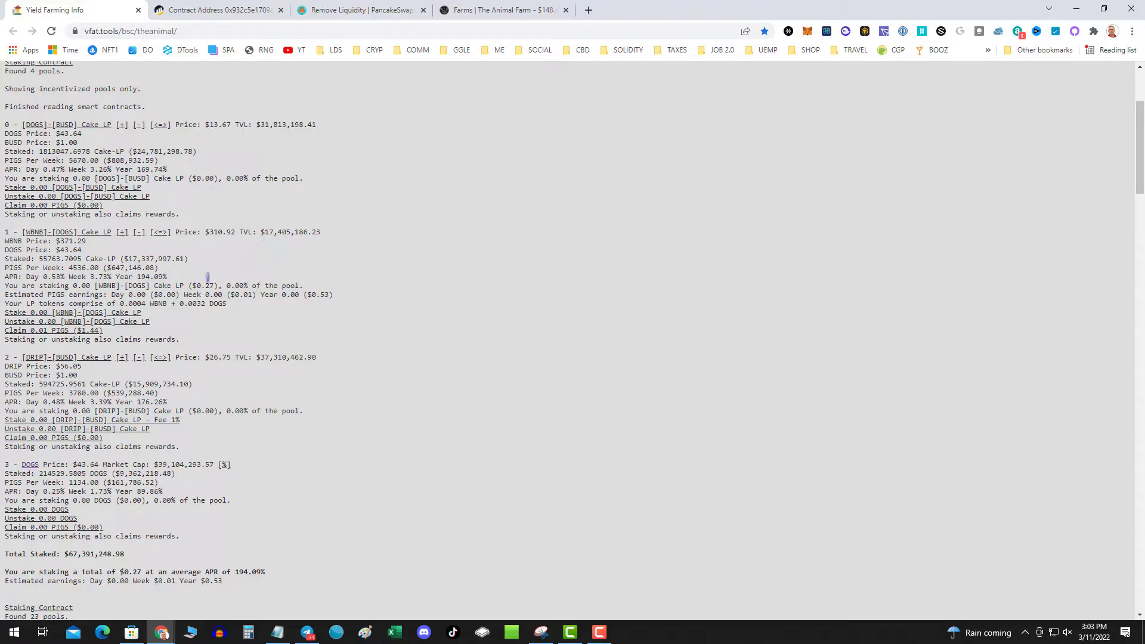
double_click(7, 233)
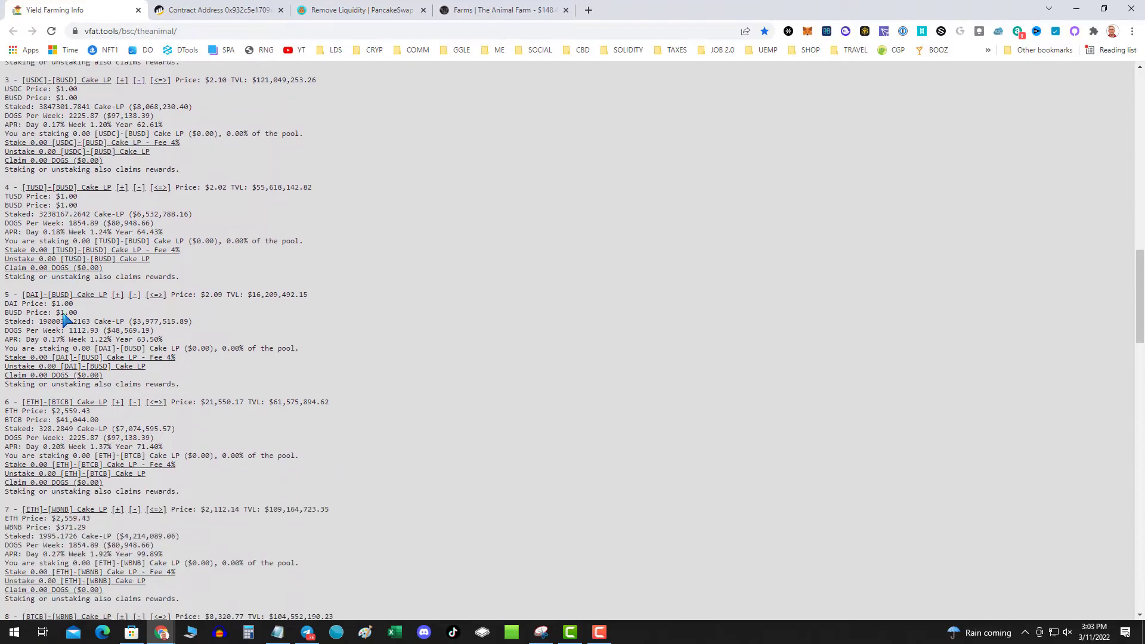
scroll(62, 312, "down", 2)
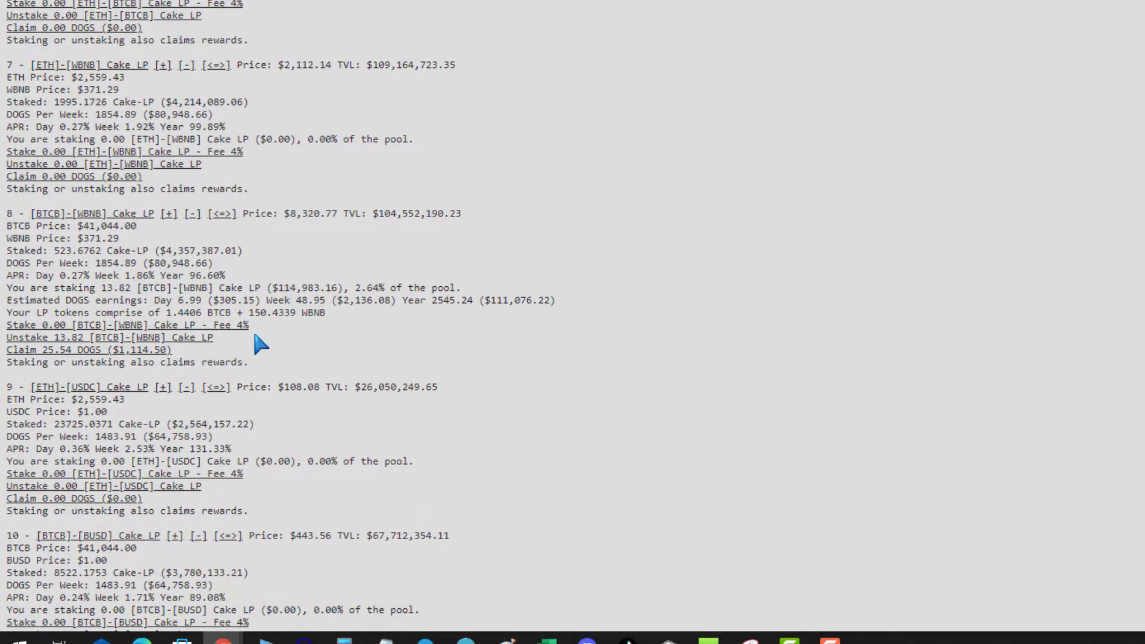
left_click_drag(572, 298, 5, 304)
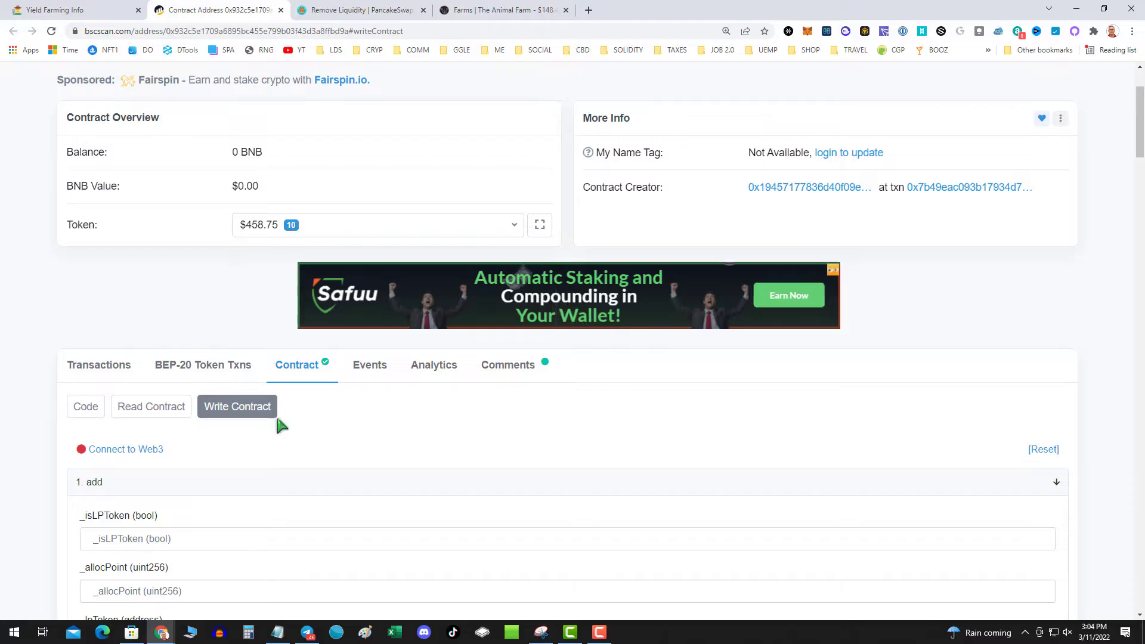
- Connect MetaMask via Web3 on the farm contract's Write Contract page, accepting the beta notice
scroll(395, 269, "up", 2)
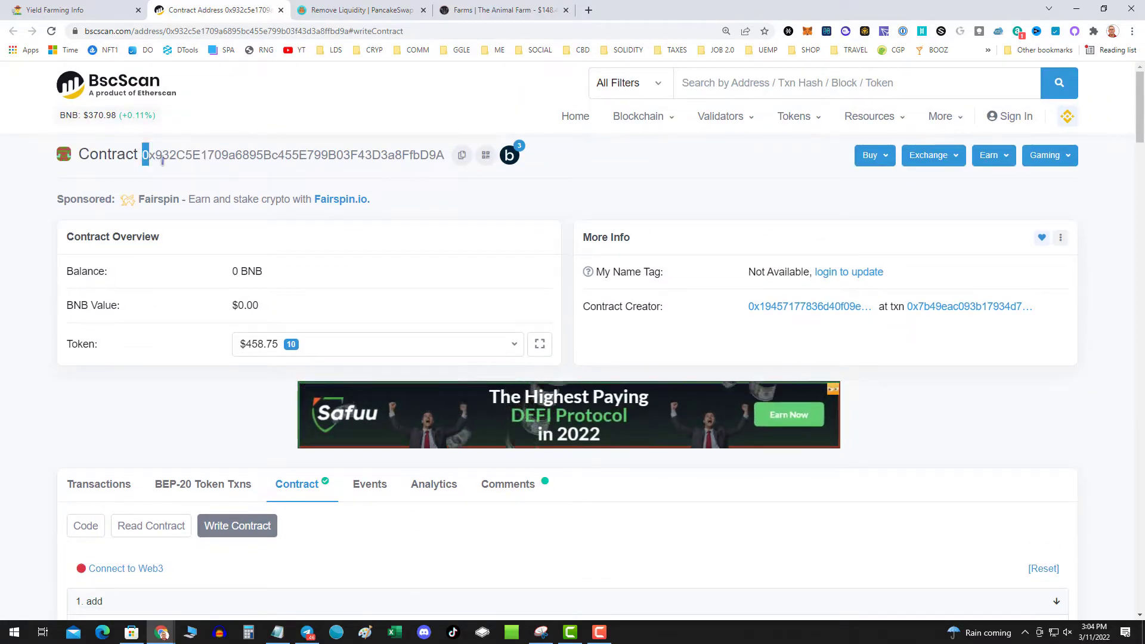
left_click_drag(143, 155, 434, 179)
scroll(102, 330, "down", 2)
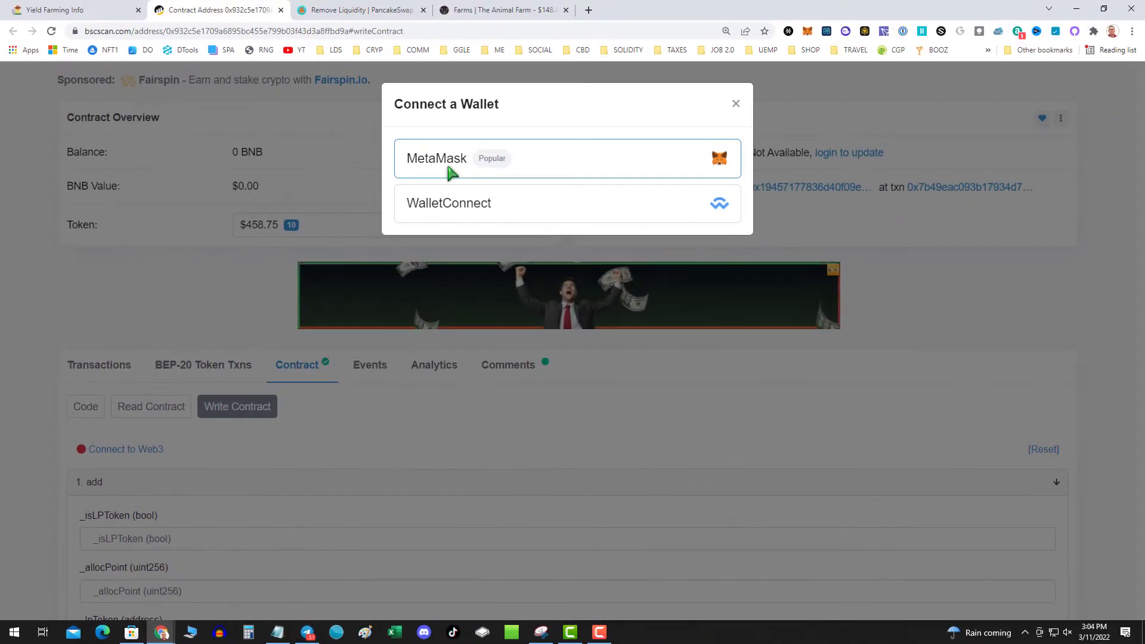
left_click(450, 171)
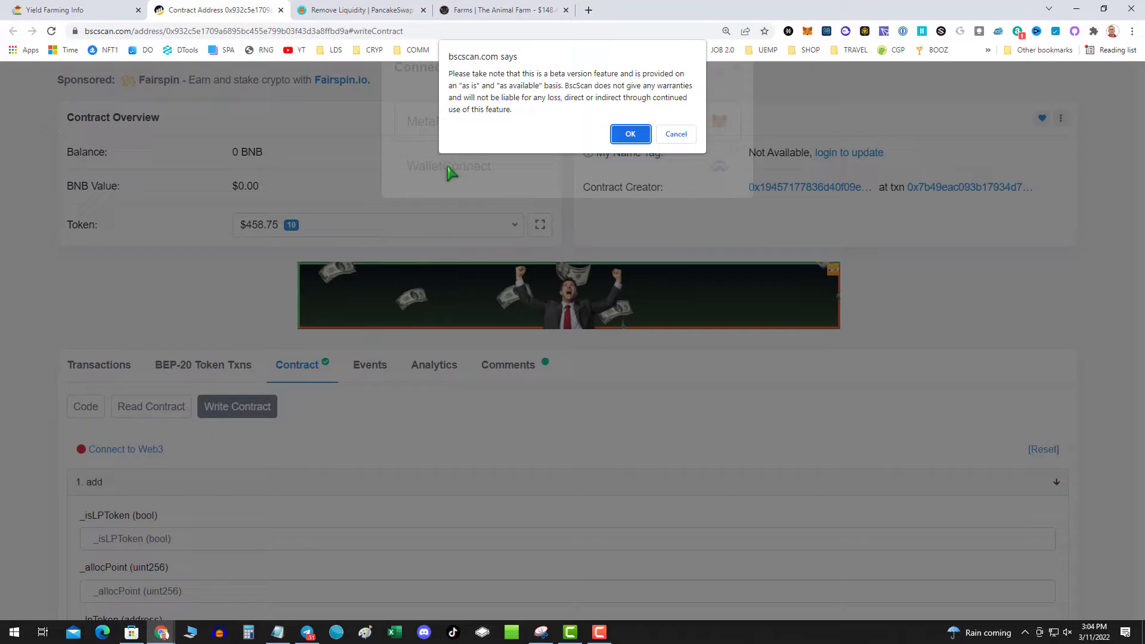
left_click(626, 138)
scroll(284, 356, "down", 3)
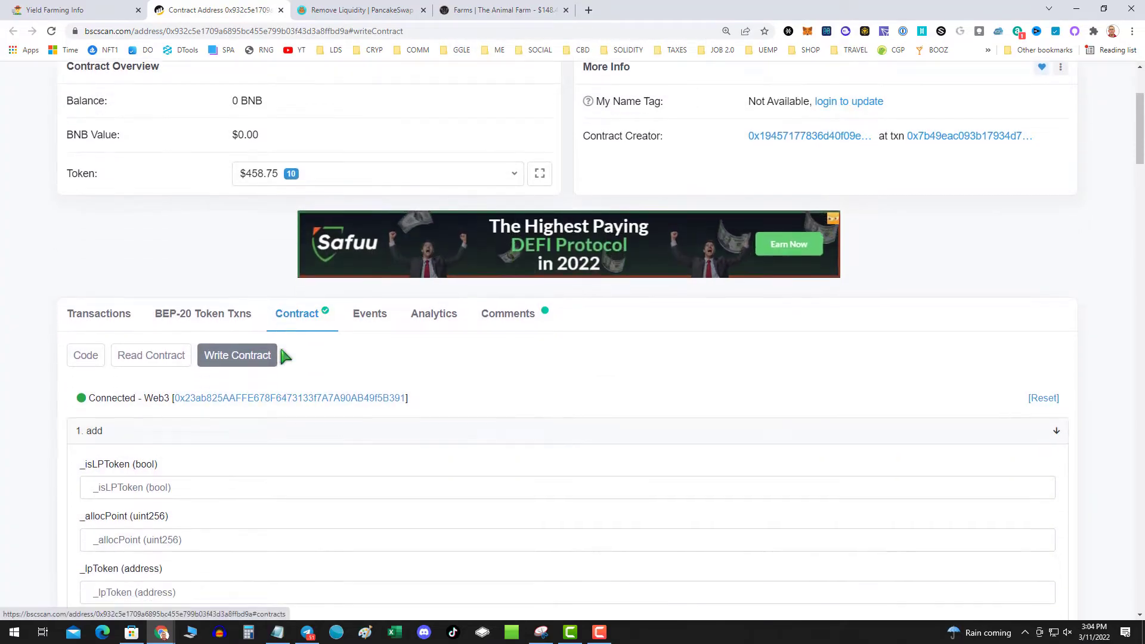
scroll(282, 354, "down", 10)
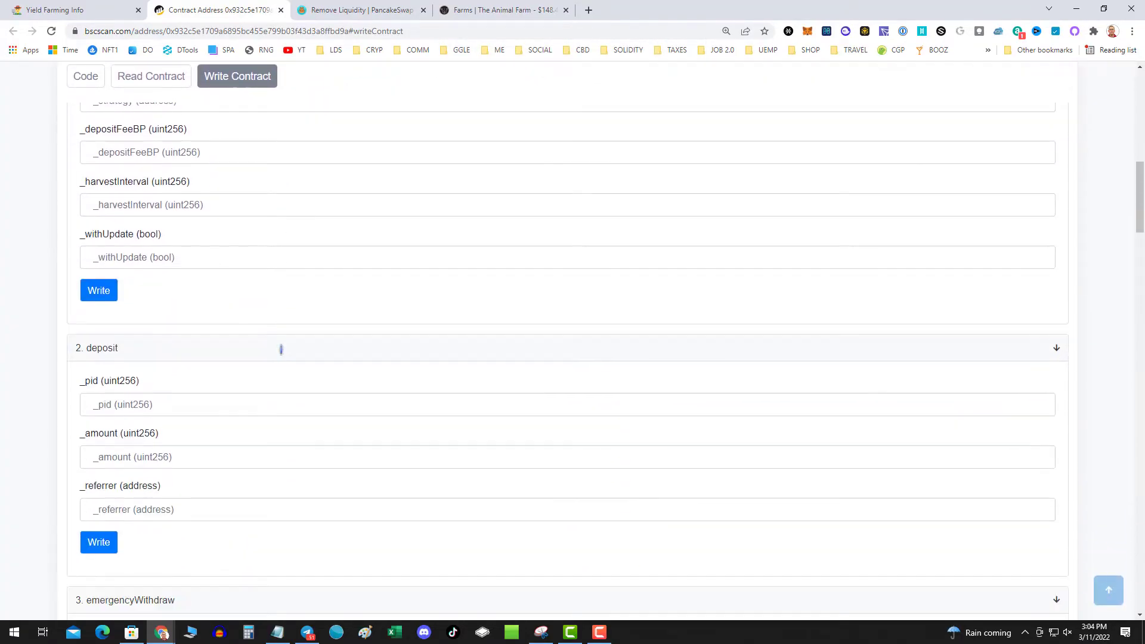
- Enter 3 in the emergencyWithdraw _pid field, then select it for replacement
scroll(281, 350, "down", 1)
left_click(110, 419)
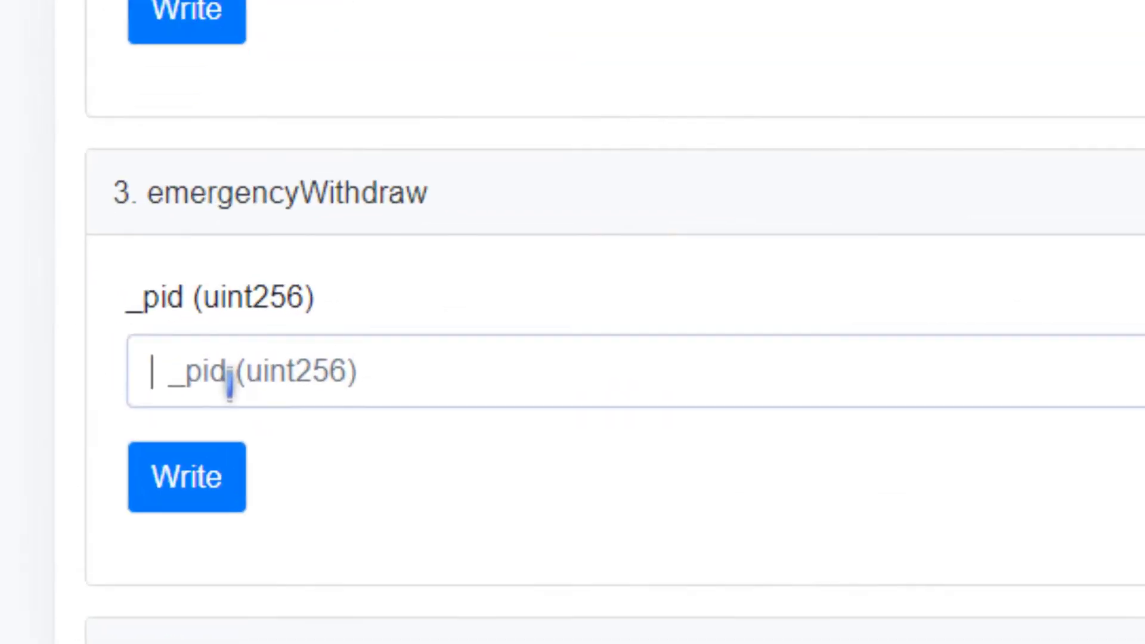
type("3")
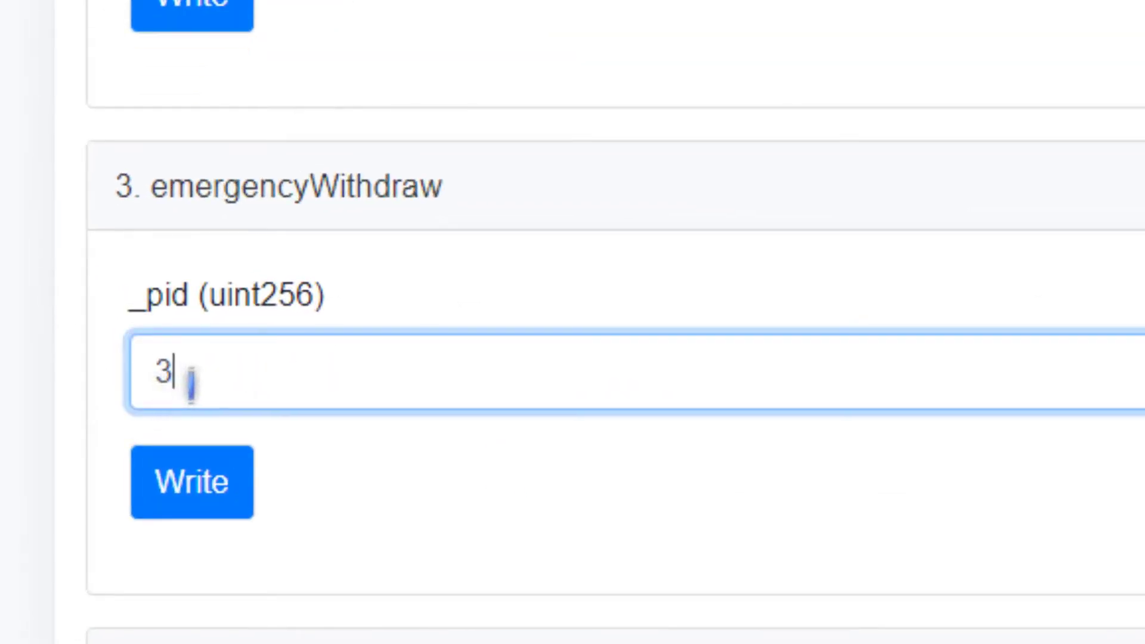
left_click_drag(186, 375, 149, 301)
- Change the _pid to 8 and confirm on vfat.tools that BTCB-WBNB is pool 8
type("8")
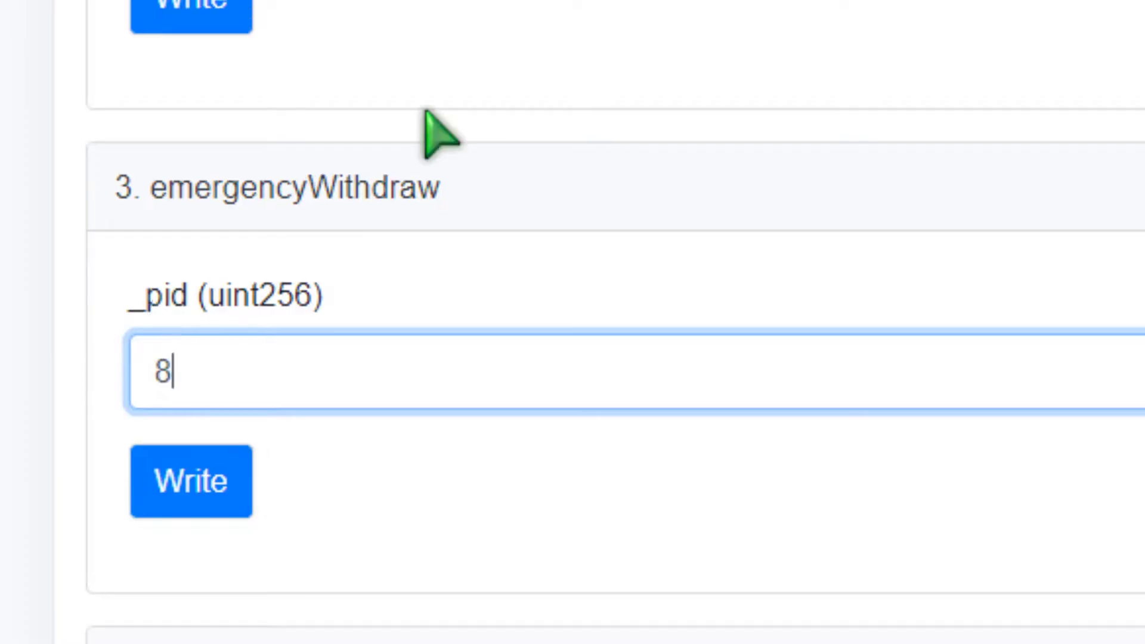
left_click(72, 10)
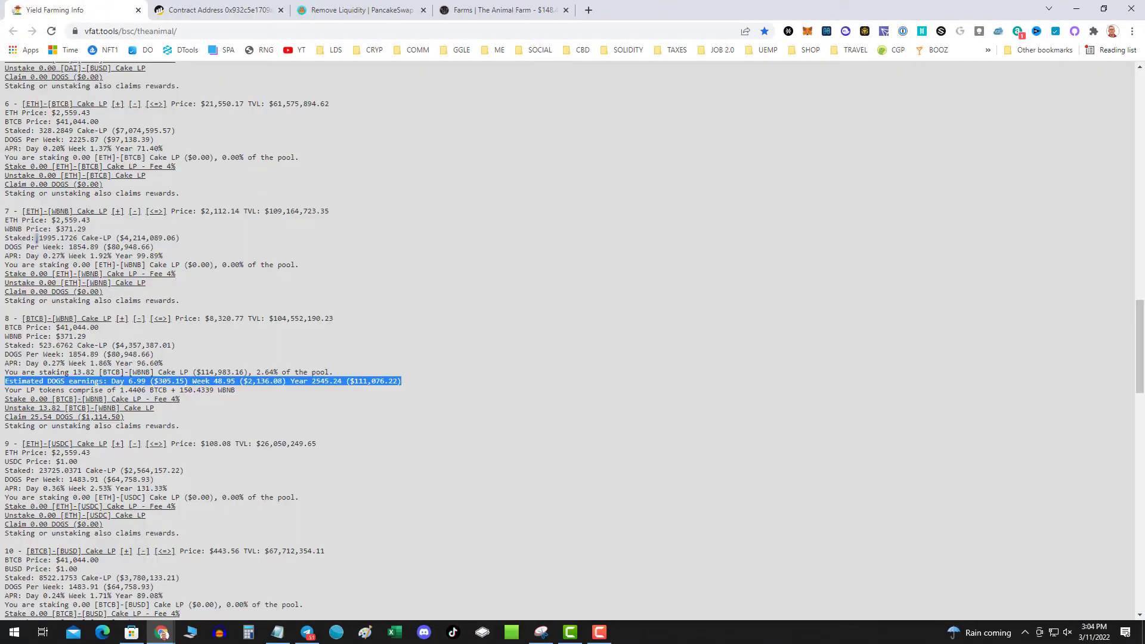
double_click(6, 320)
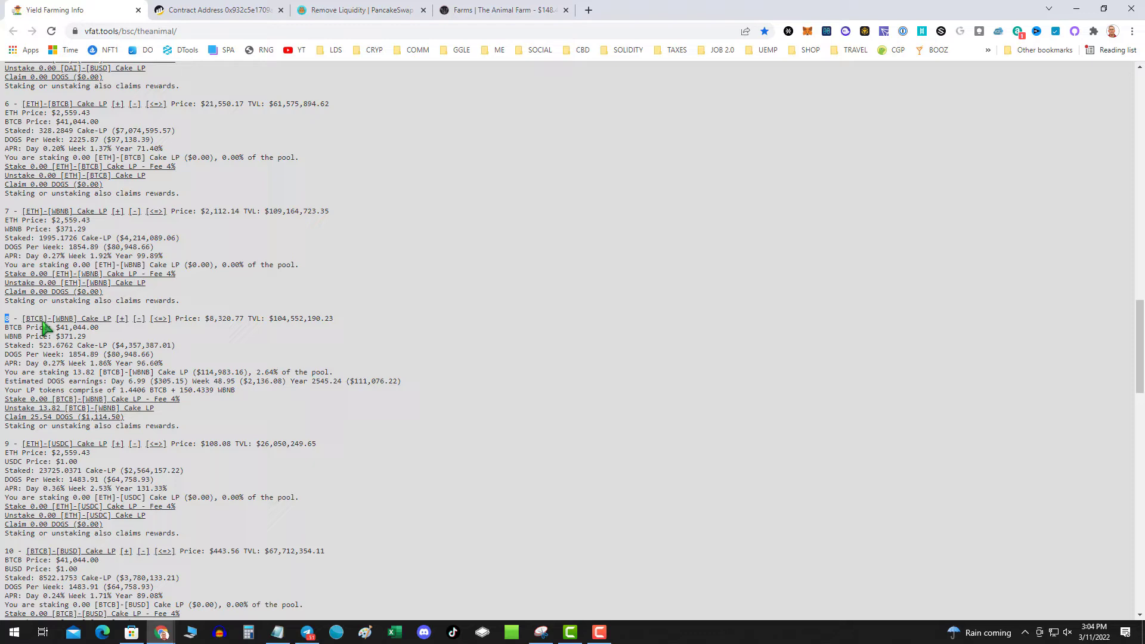
left_click(225, 8)
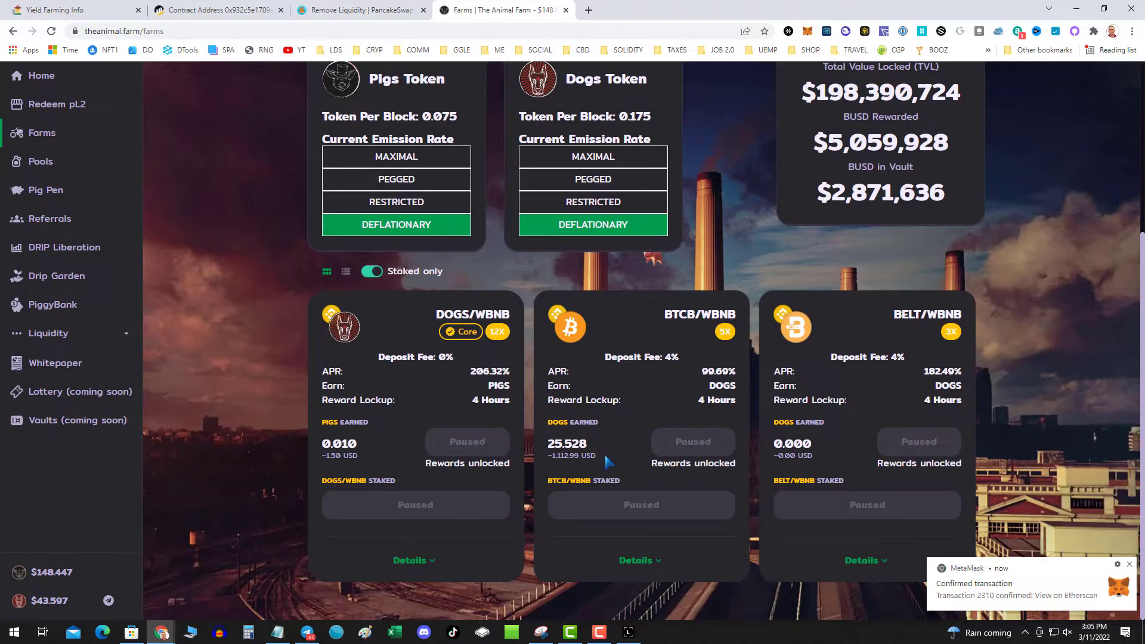
- Reload Animal Farm's farms page and turn off Staked only to list every farm
left_click(51, 31)
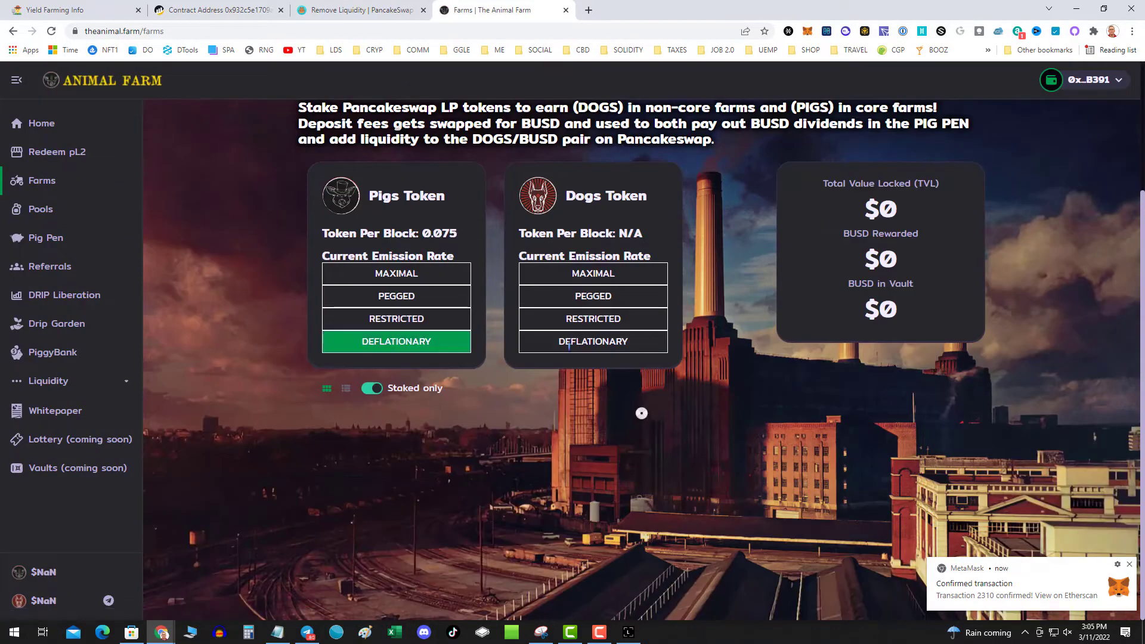
left_click(373, 388)
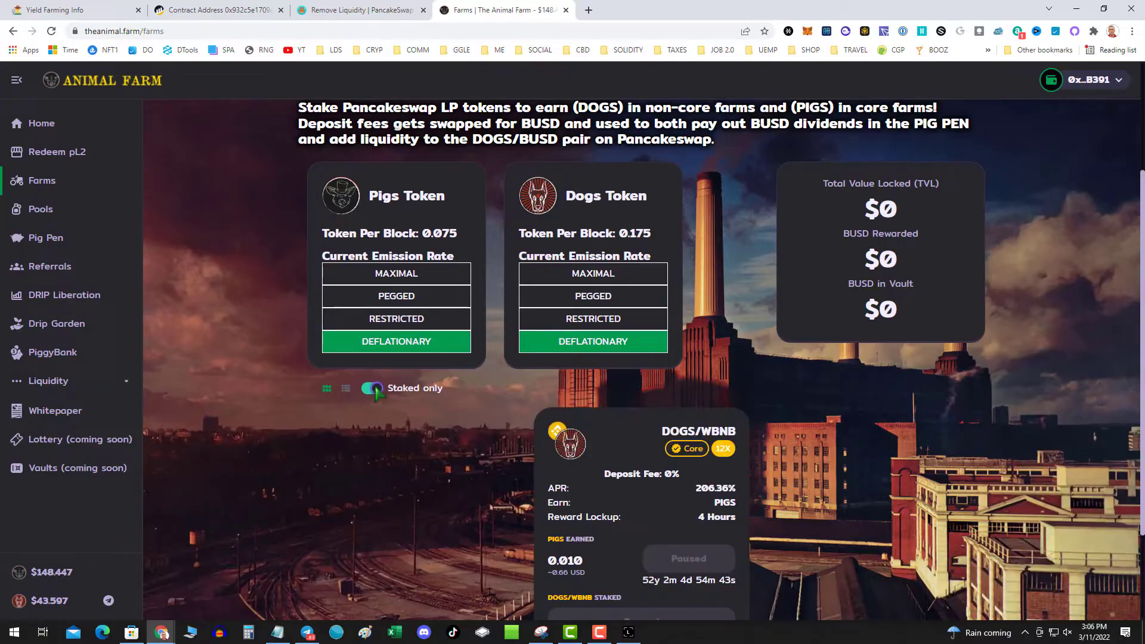
scroll(414, 392, "down", 4)
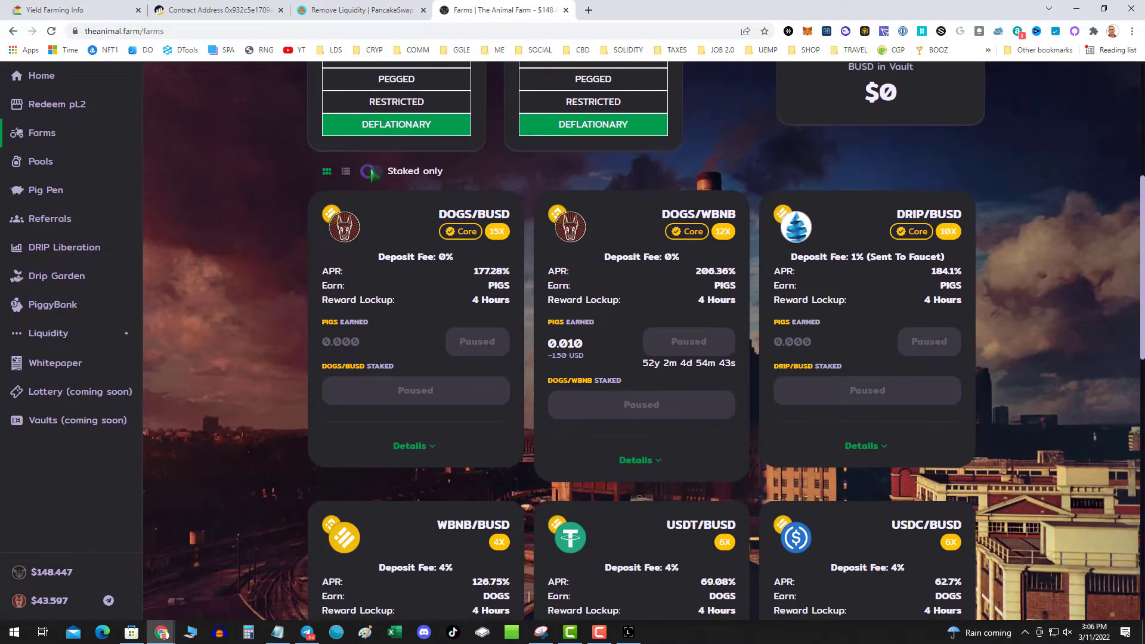
- Remove 100% of the BTCB/BNB liquidity on PancakeSwap, enabling the LP tokens
left_click(373, 12)
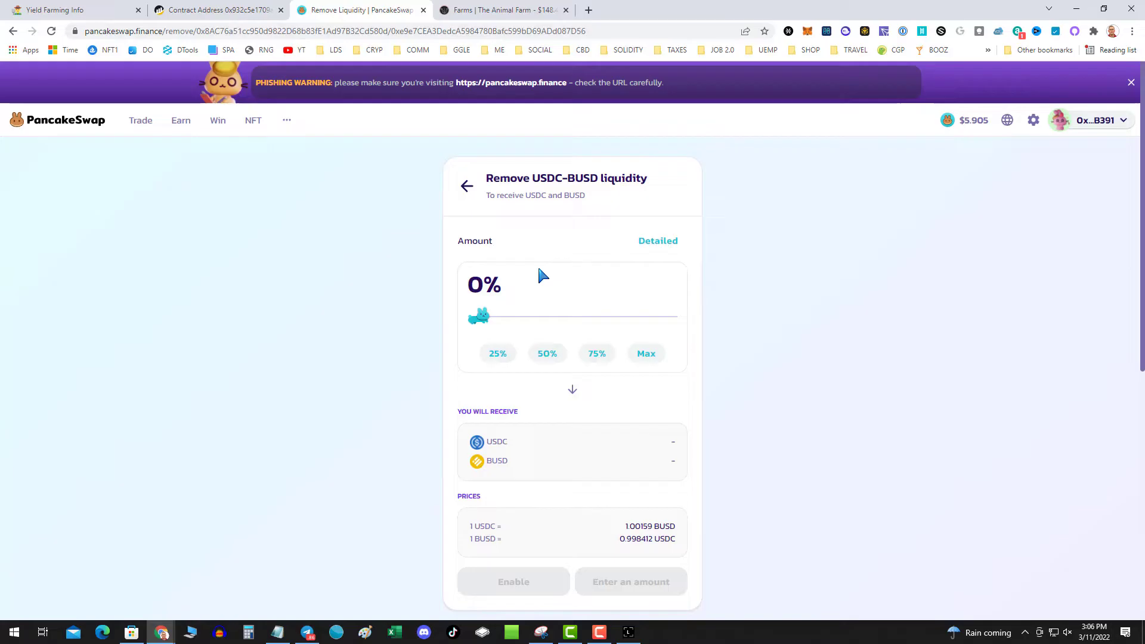
left_click(468, 190)
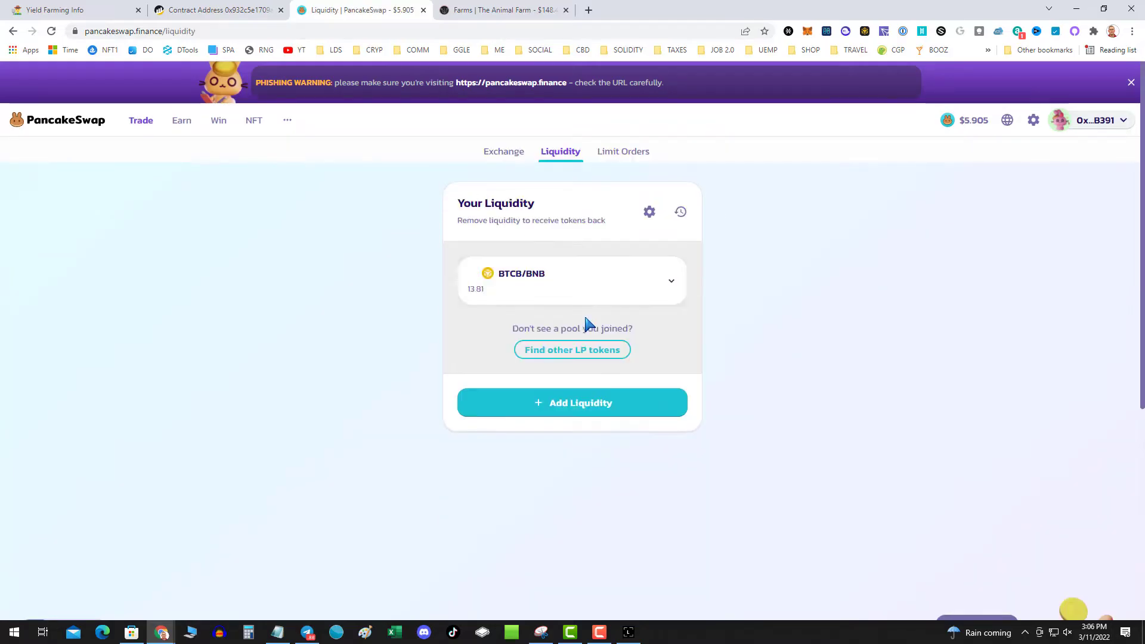
left_click(573, 277)
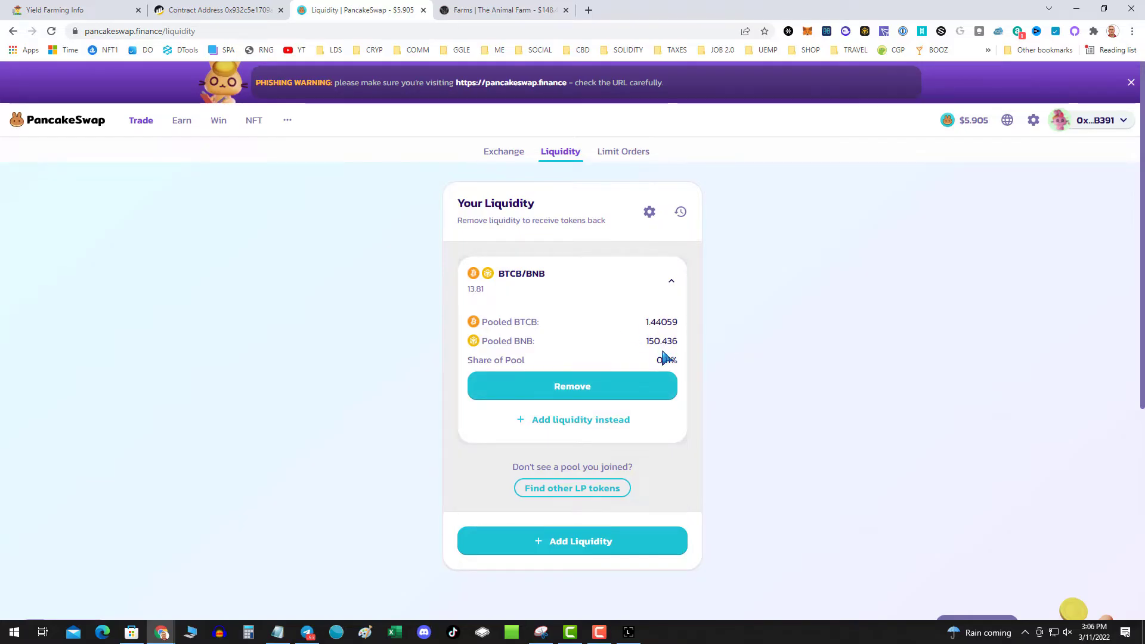
left_click(616, 393)
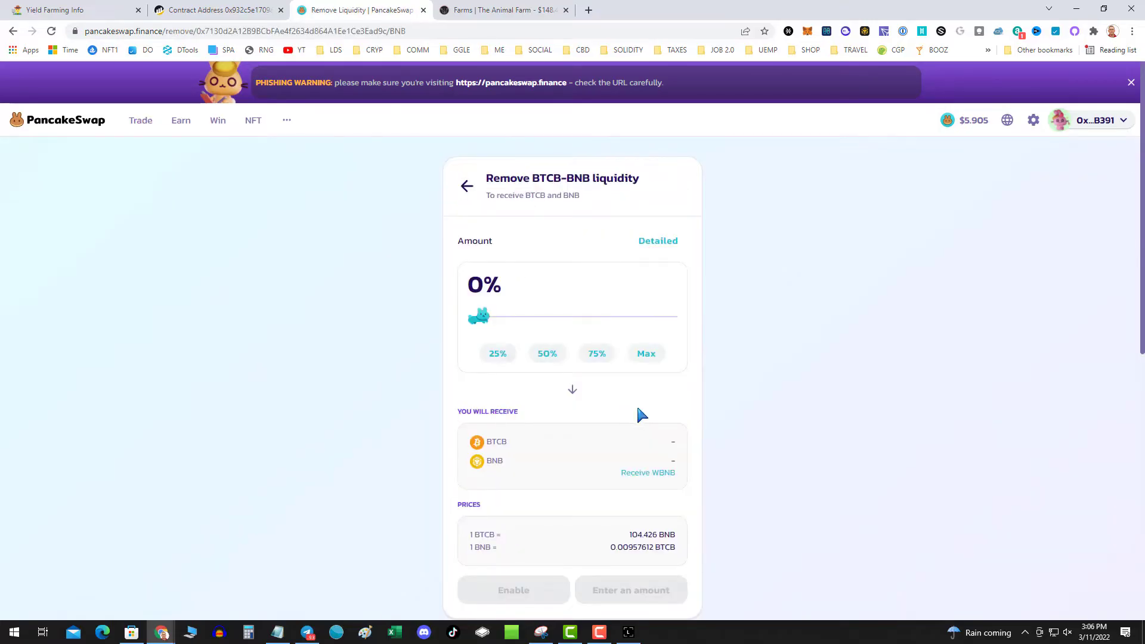
left_click_drag(477, 316, 747, 414)
scroll(746, 414, "down", 2)
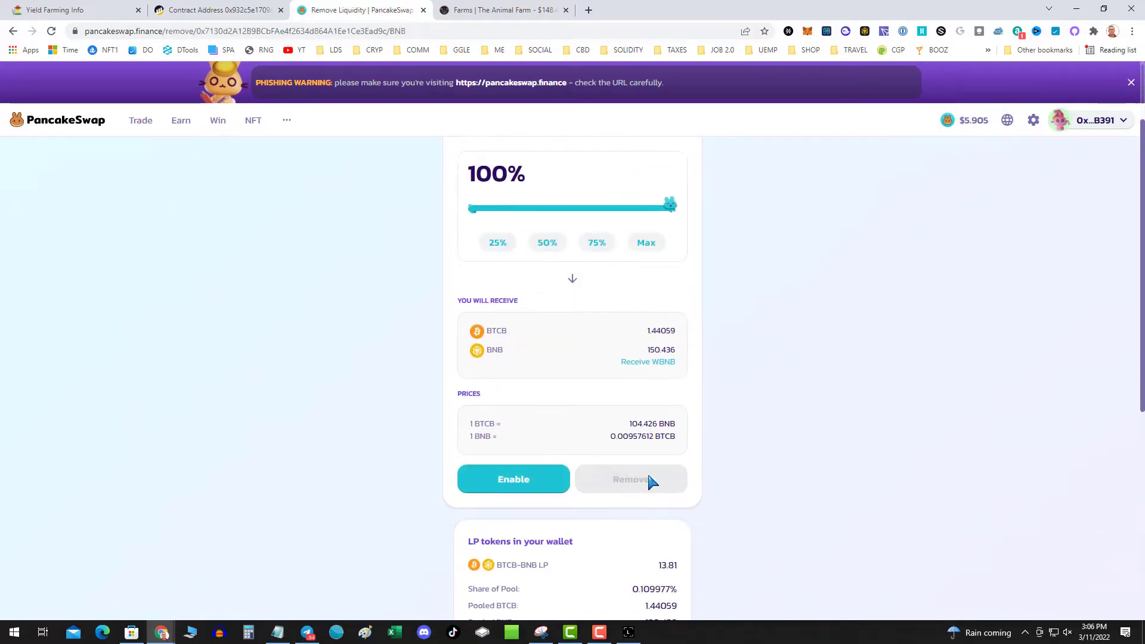
left_click(516, 417)
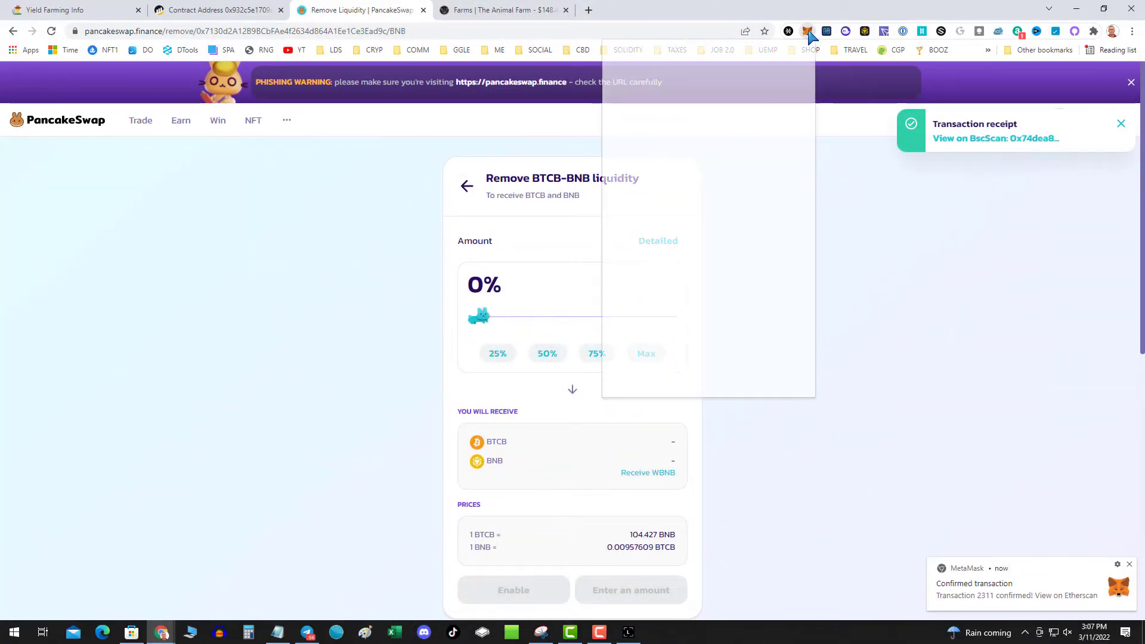
- Check MetaMask's Assets list shows 1.44059 BTCB and 278.0399 BNB, then close the wallet
left_click(657, 263)
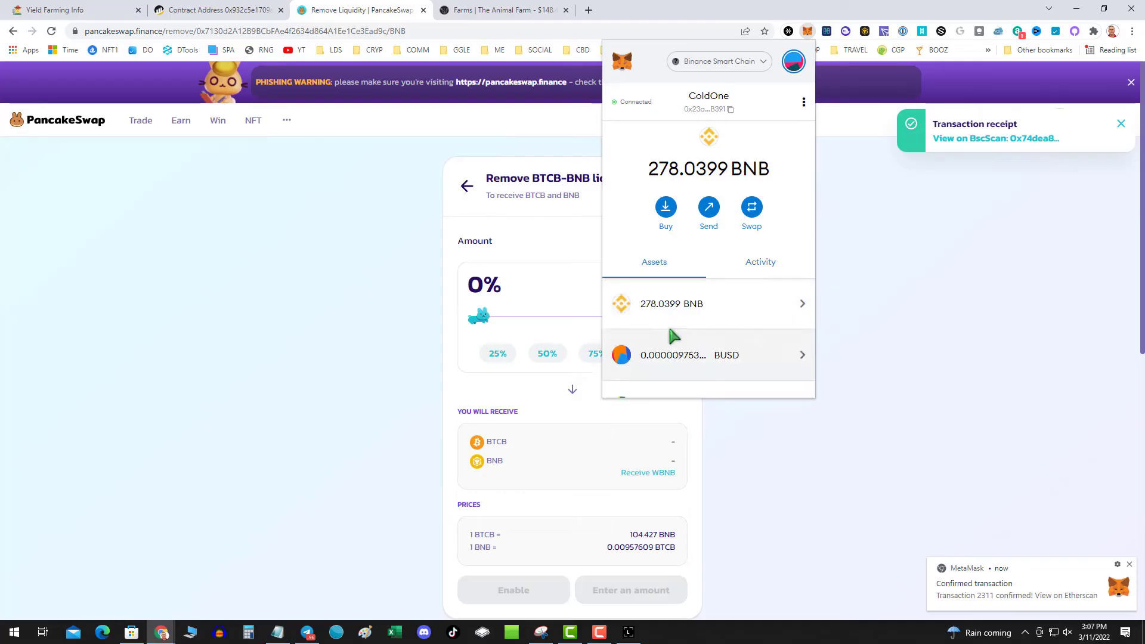
scroll(677, 328, "down", 2)
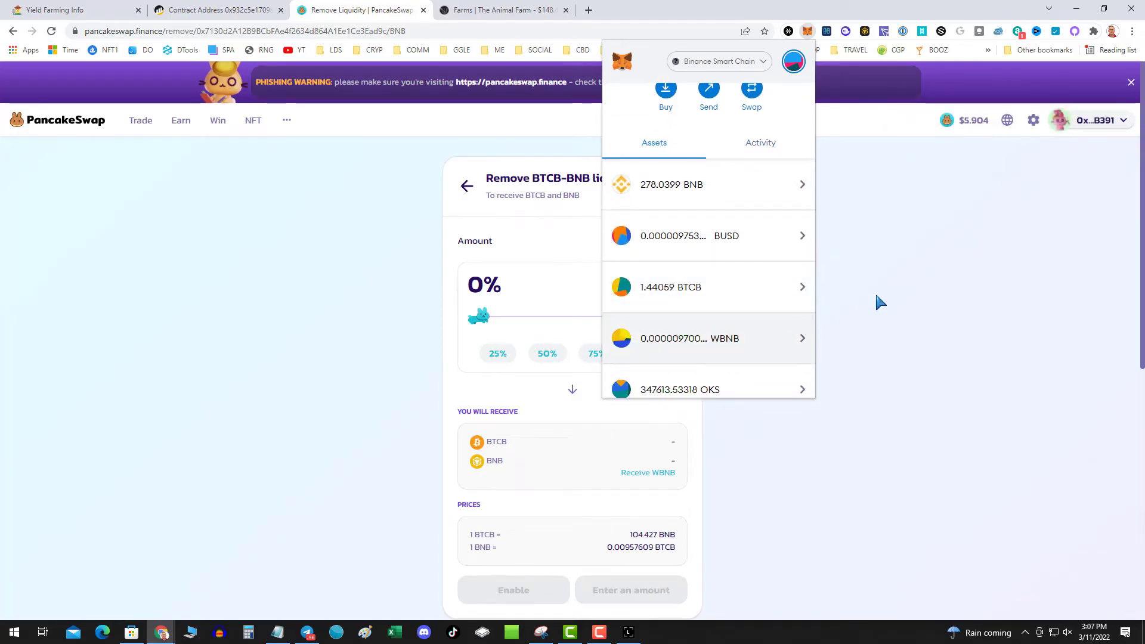
left_click(280, 203)
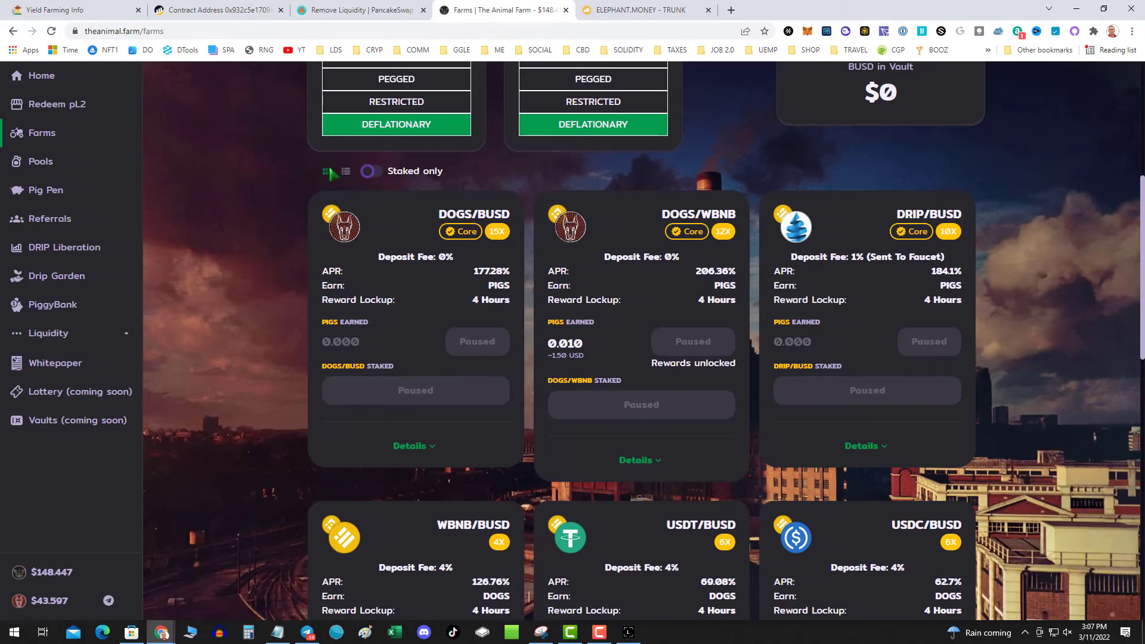
- View Elephant Money's TRUNK mint page, then return to vfat.tools' pool list
left_click(621, 12)
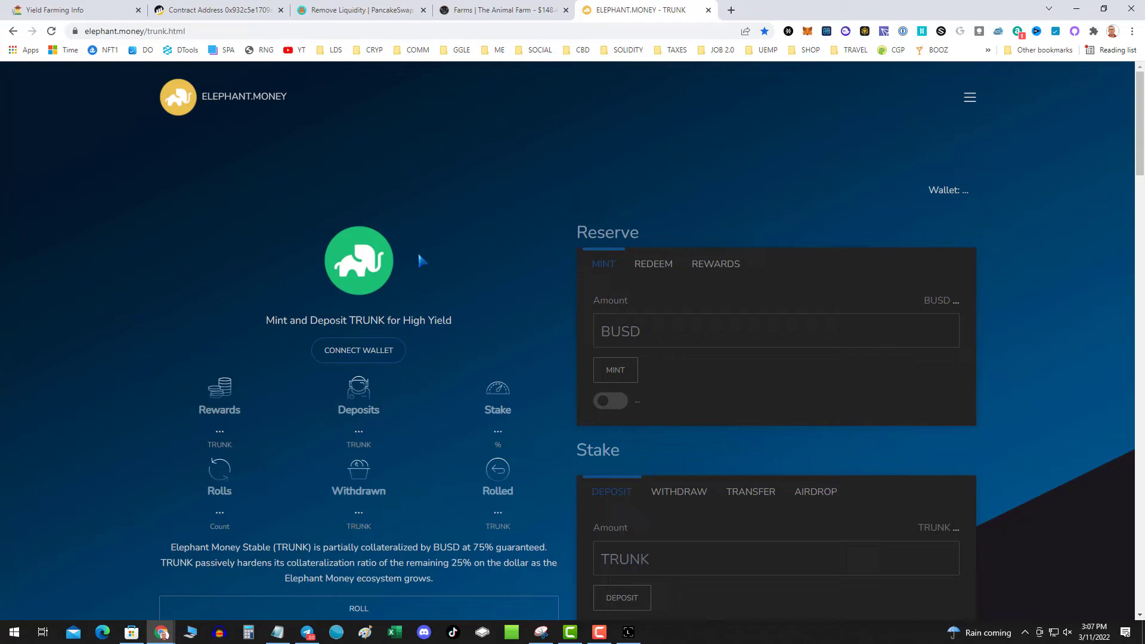
left_click(51, 8)
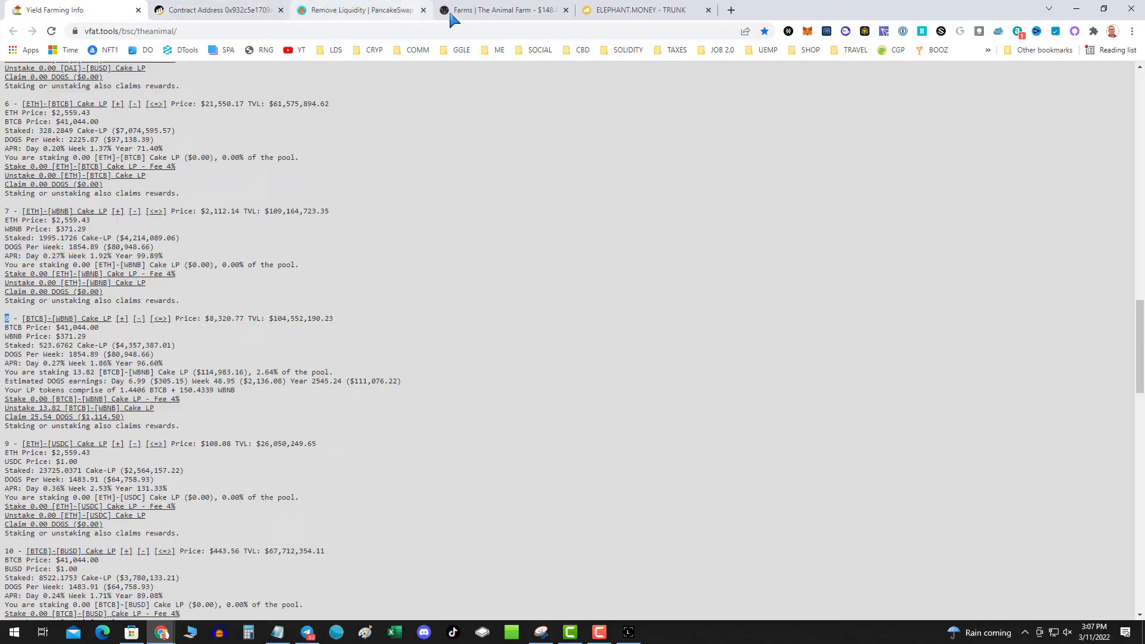
- Review BscScan's emergencyWithdraw entry for pool 8, then return to PancakeSwap's remove-liquidity page
left_click(240, 11)
scroll(172, 257, "up", 5)
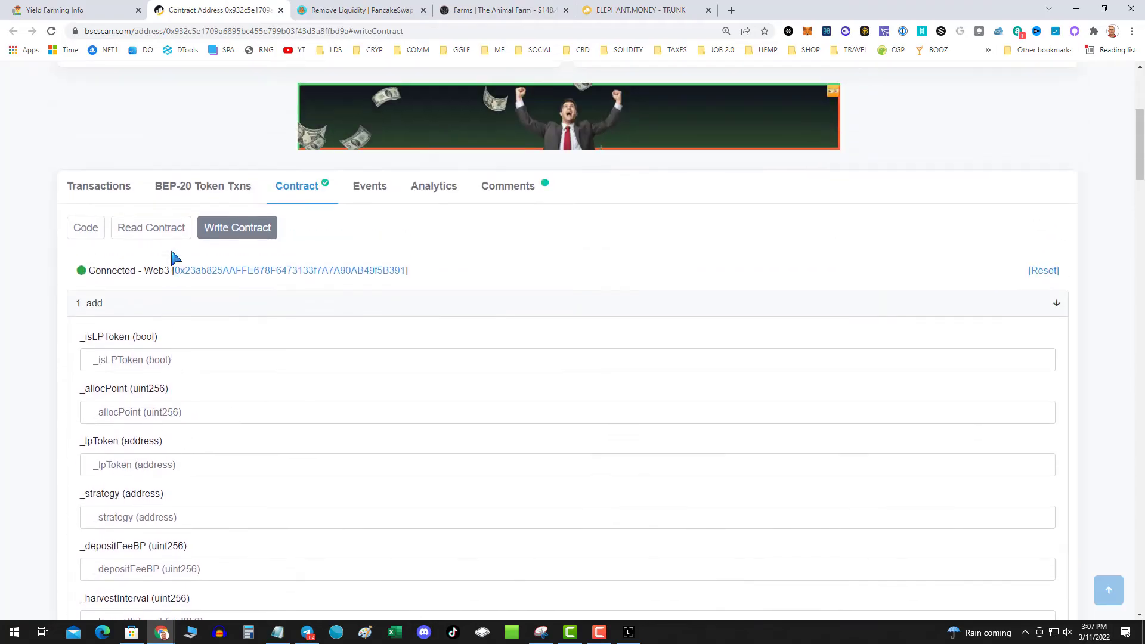
scroll(153, 303, "down", 10)
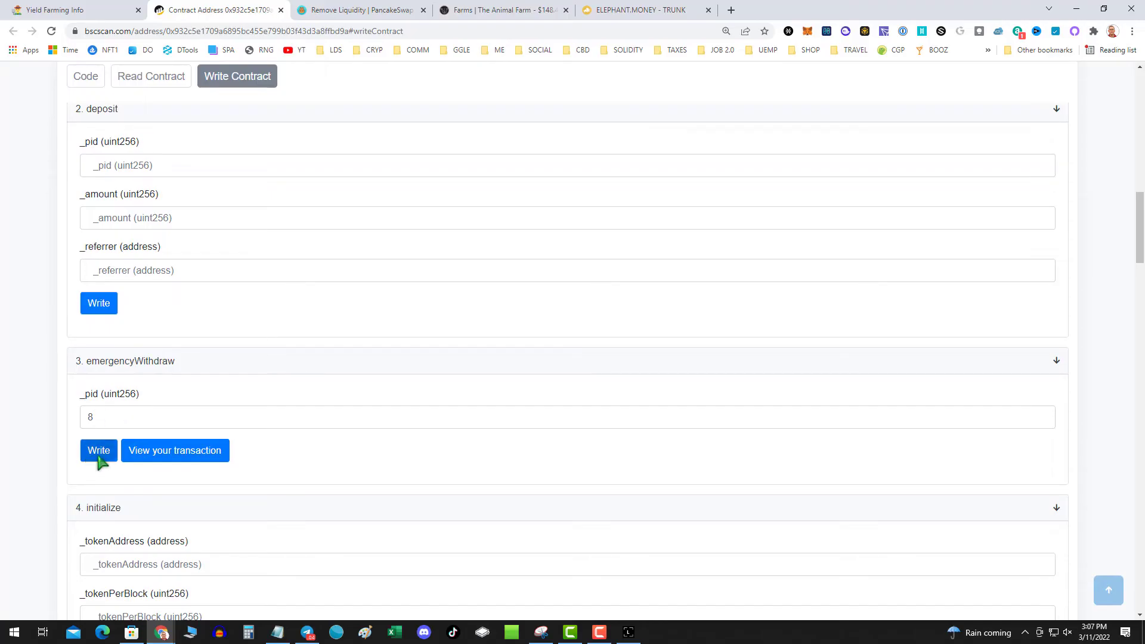
left_click(364, 10)
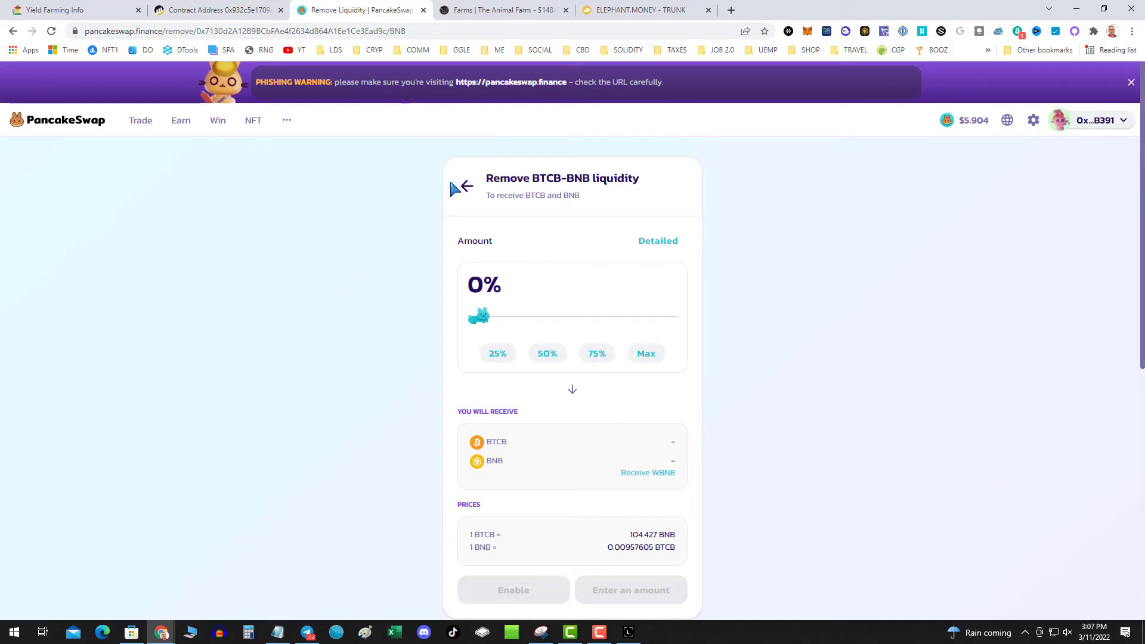
- Return to PancakeSwap's Your Liquidity page to confirm it shows 'No liquidity found'
left_click(467, 185)
left_click(471, 160)
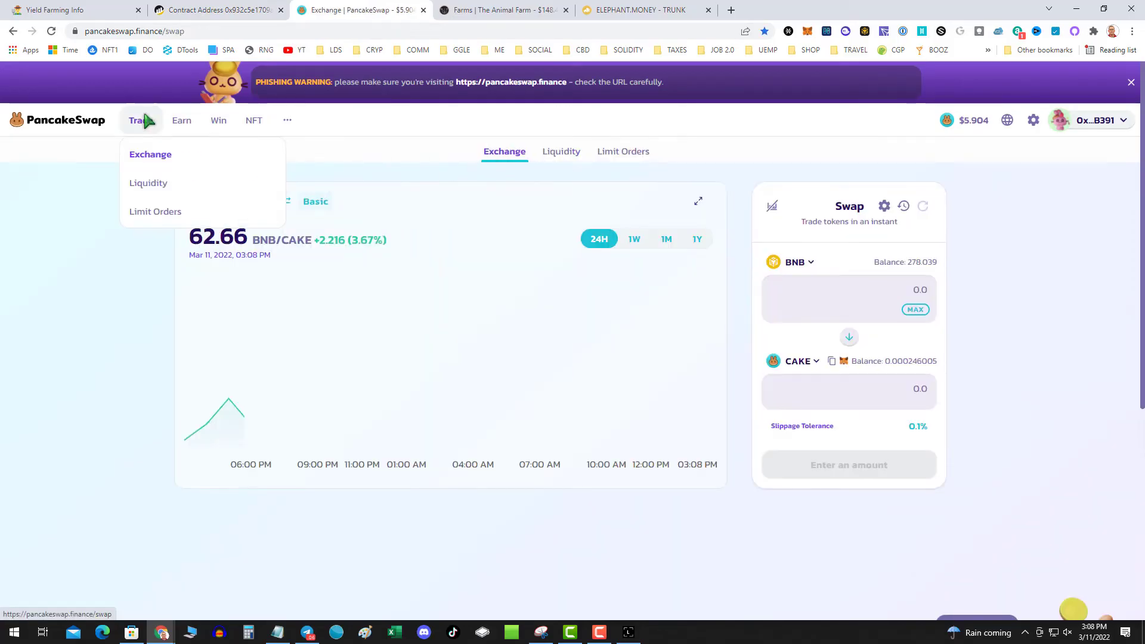
left_click(572, 156)
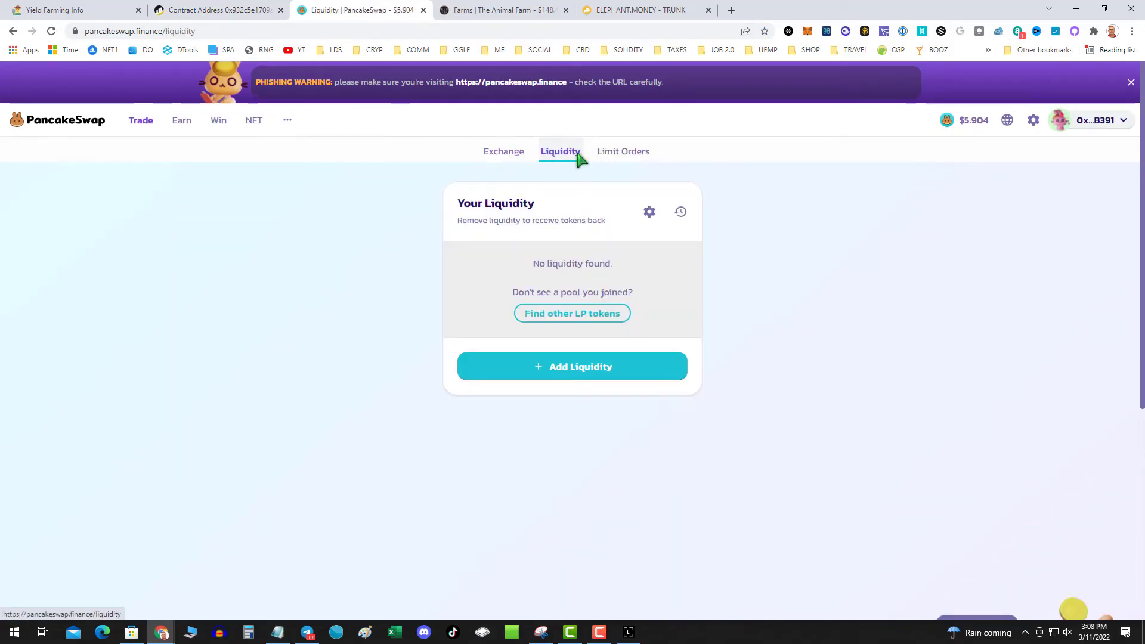